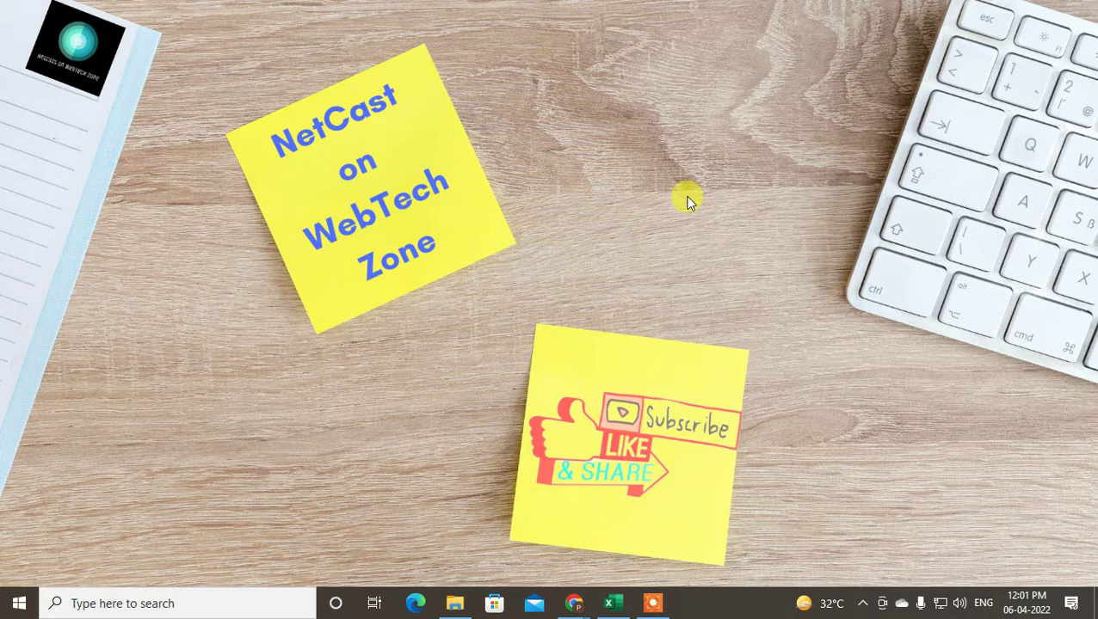
# - Refresh the desktop three times from its right-click menu
pyautogui.rightClick(546, 75)
pyautogui.click(621, 118)
pyautogui.rightClick(607, 68)
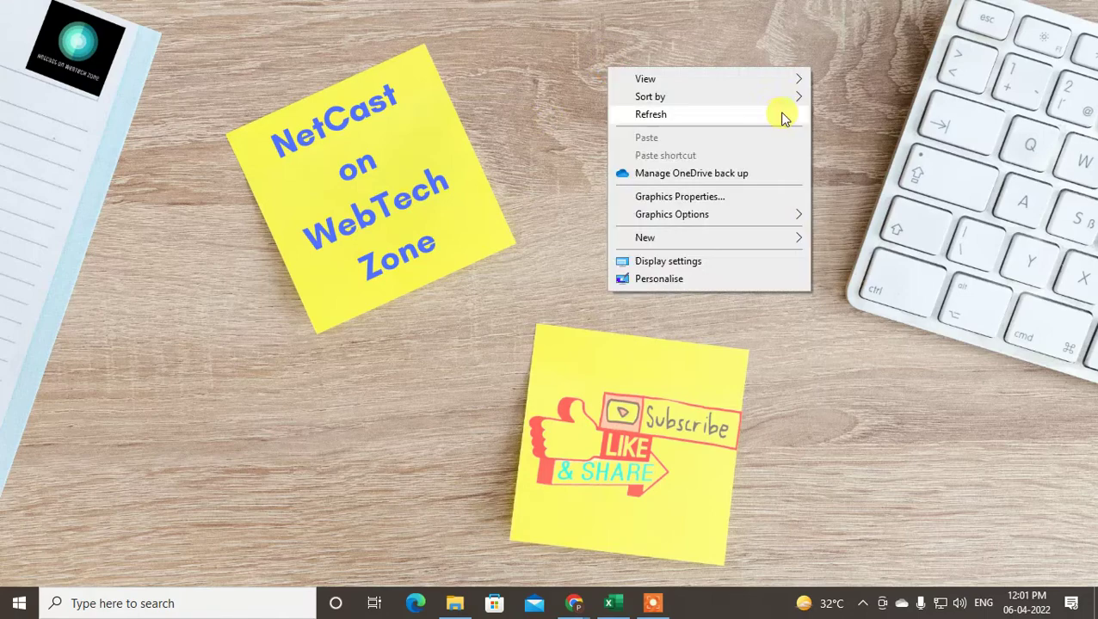
pyautogui.click(692, 120)
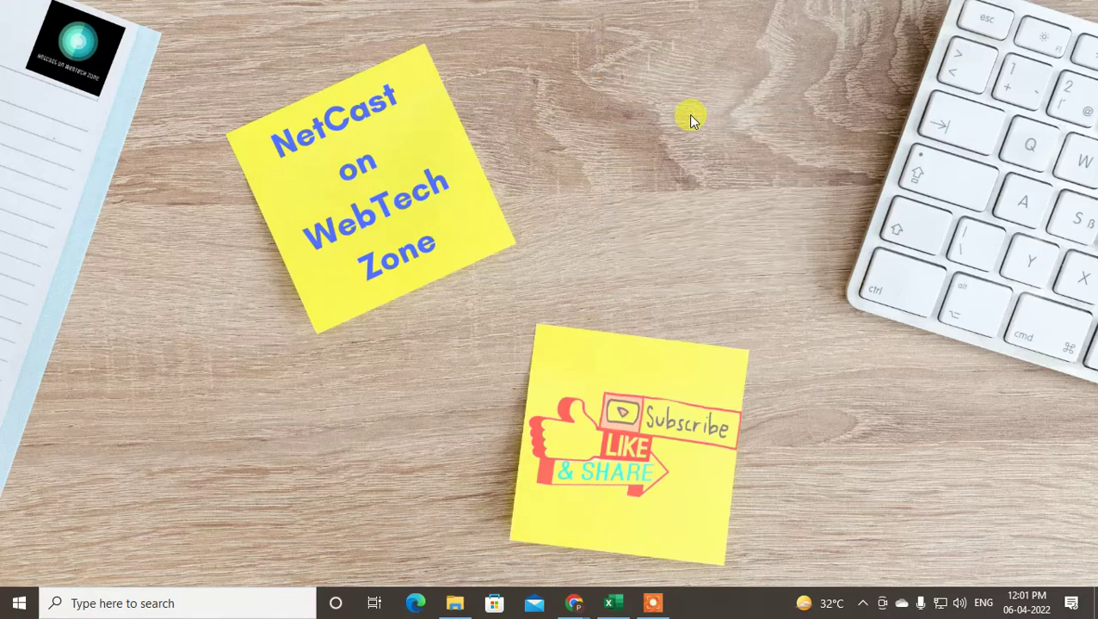
pyautogui.rightClick(607, 142)
pyautogui.click(685, 191)
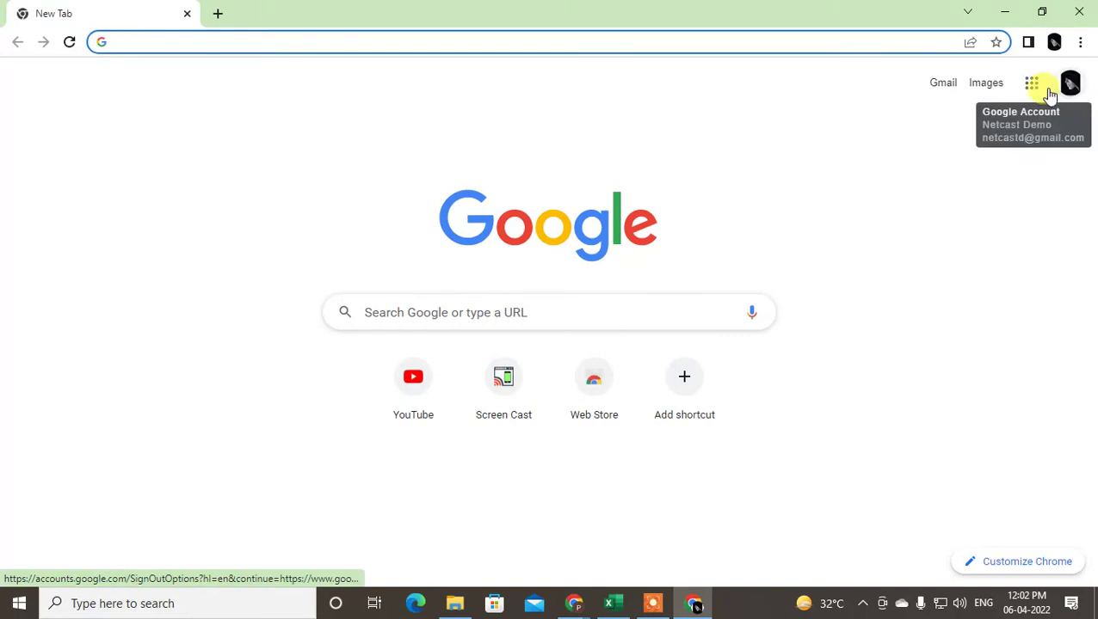
# - Open Google Meet from the Google apps grid in Chrome
pyautogui.click(1036, 93)
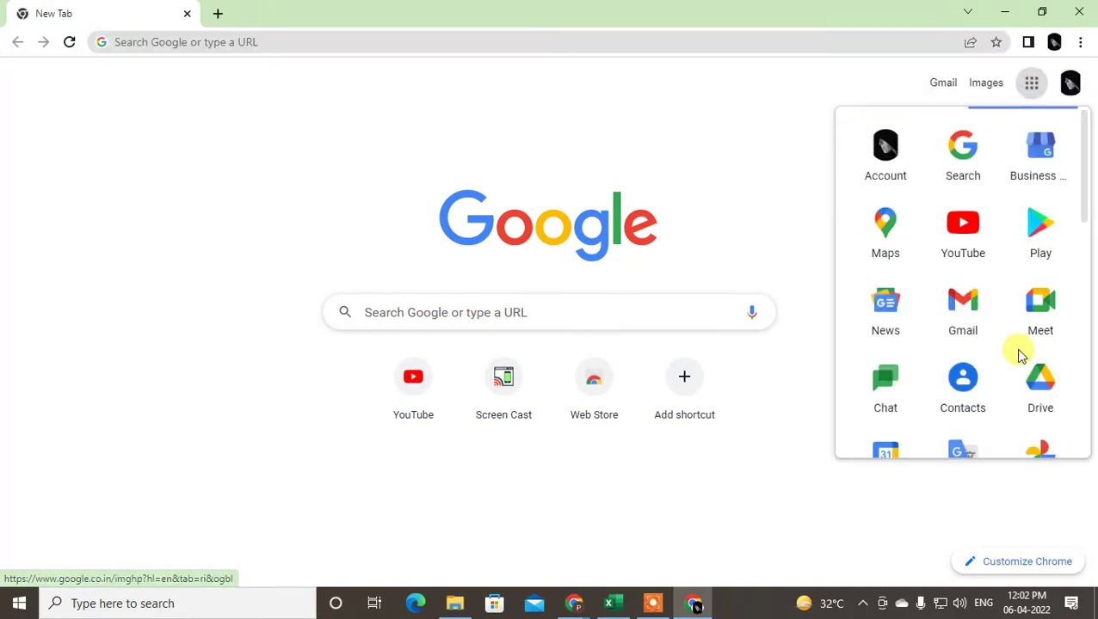
pyautogui.scroll(-1, 1028, 357)
pyautogui.scroll(1, 1043, 344)
pyautogui.click(1046, 315)
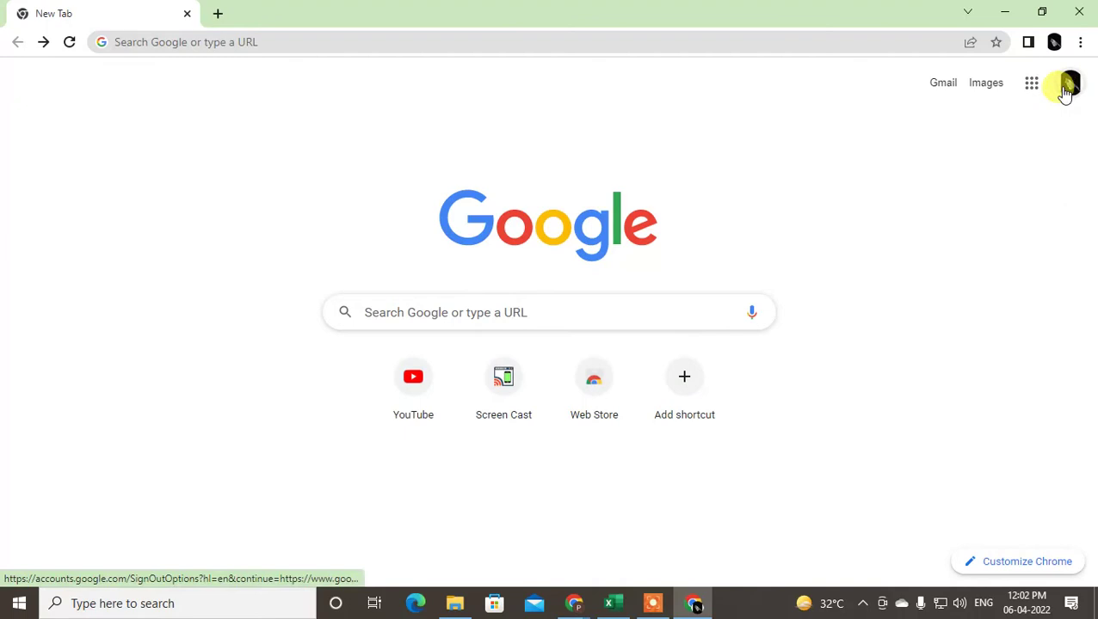
# - Go back to the Google apps grid and open Google Drive instead
pyautogui.click(1031, 84)
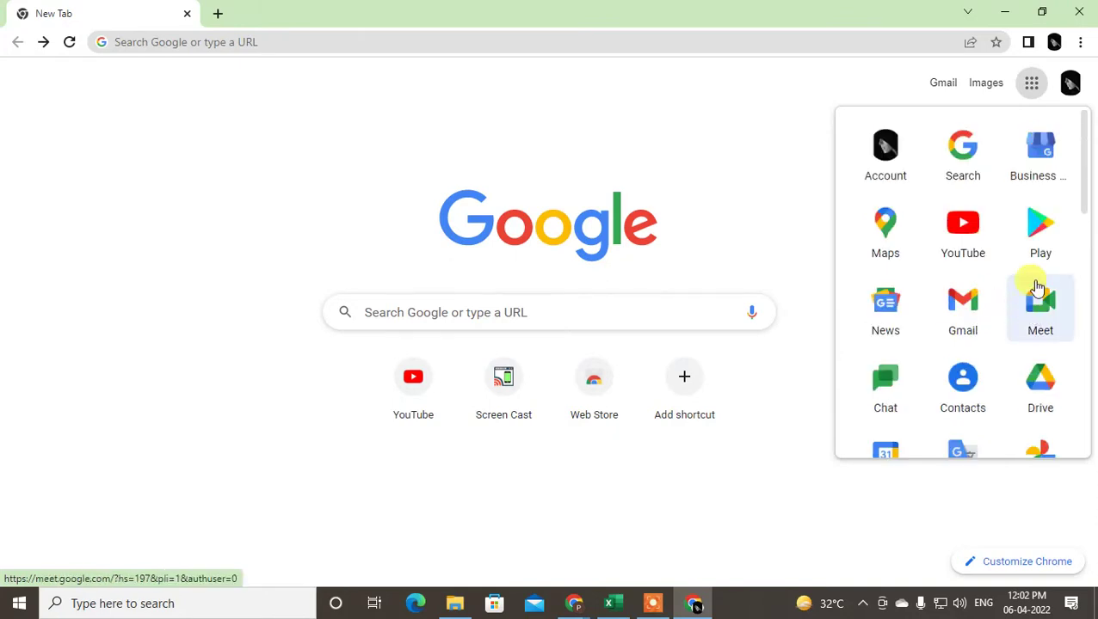
pyautogui.scroll(-2, 1041, 297)
pyautogui.click(1039, 233)
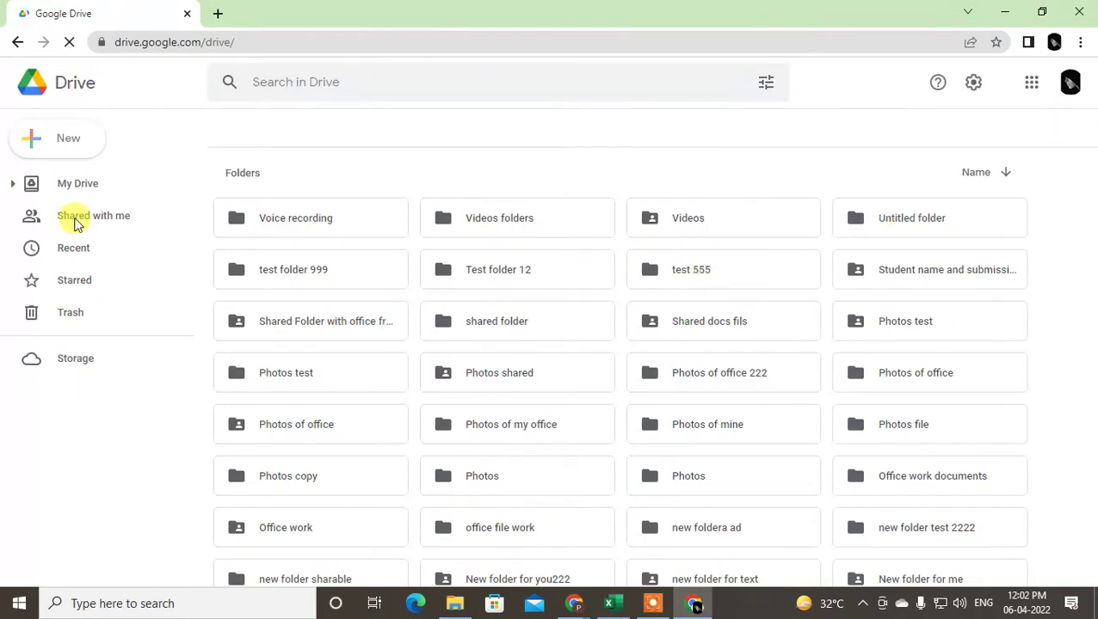
# - Go to My Drive and open the search box's file-type filters
pyautogui.click(67, 188)
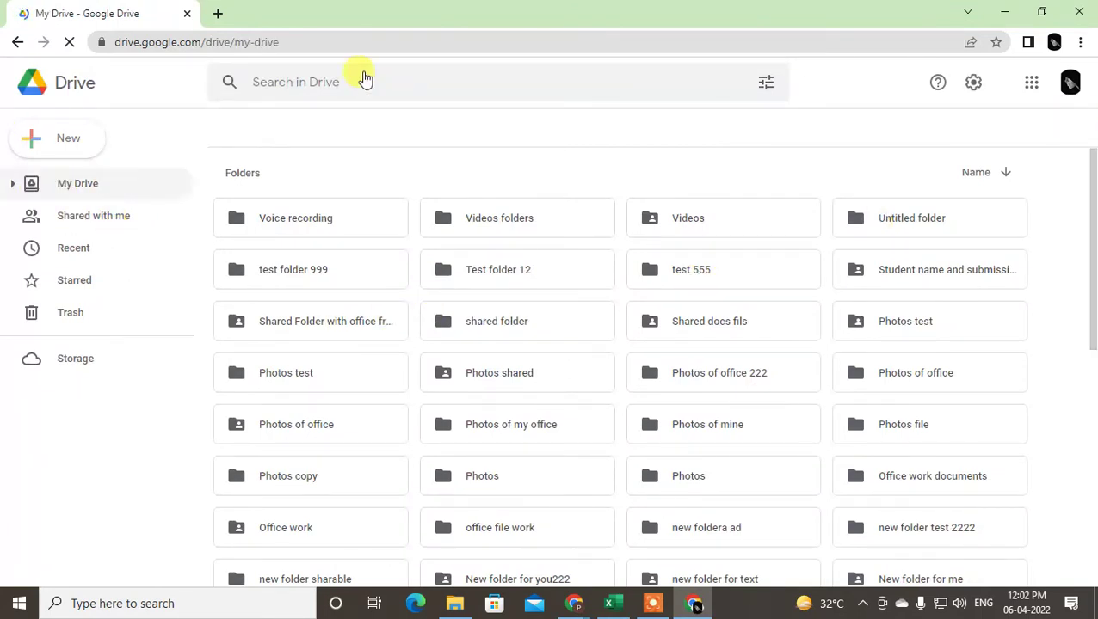
pyautogui.click(324, 81)
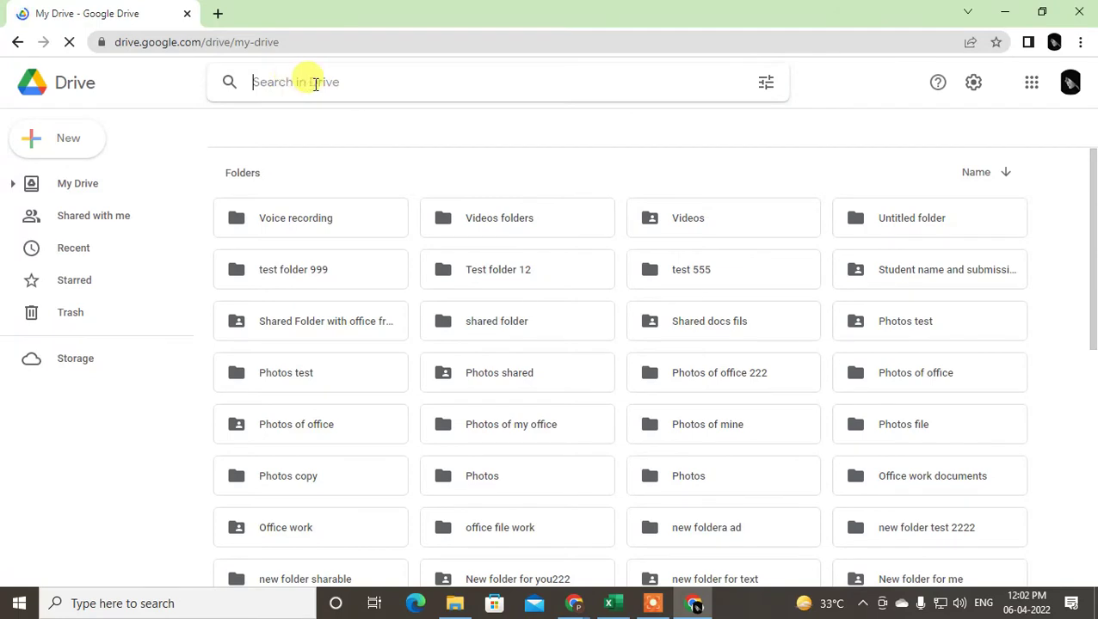
pyautogui.click(290, 82)
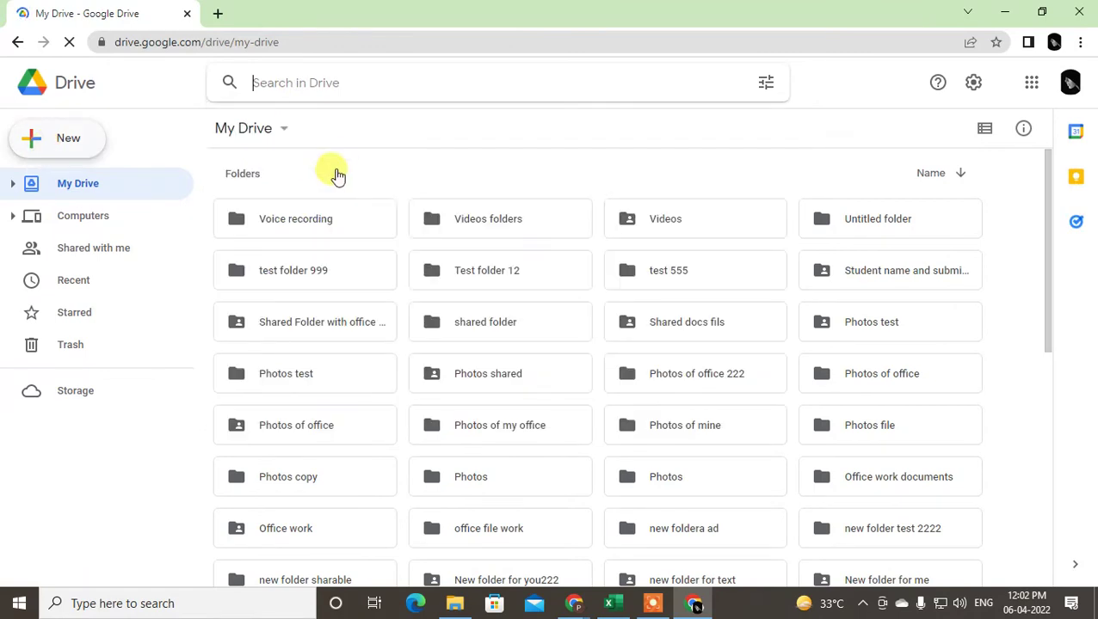
pyautogui.click(287, 79)
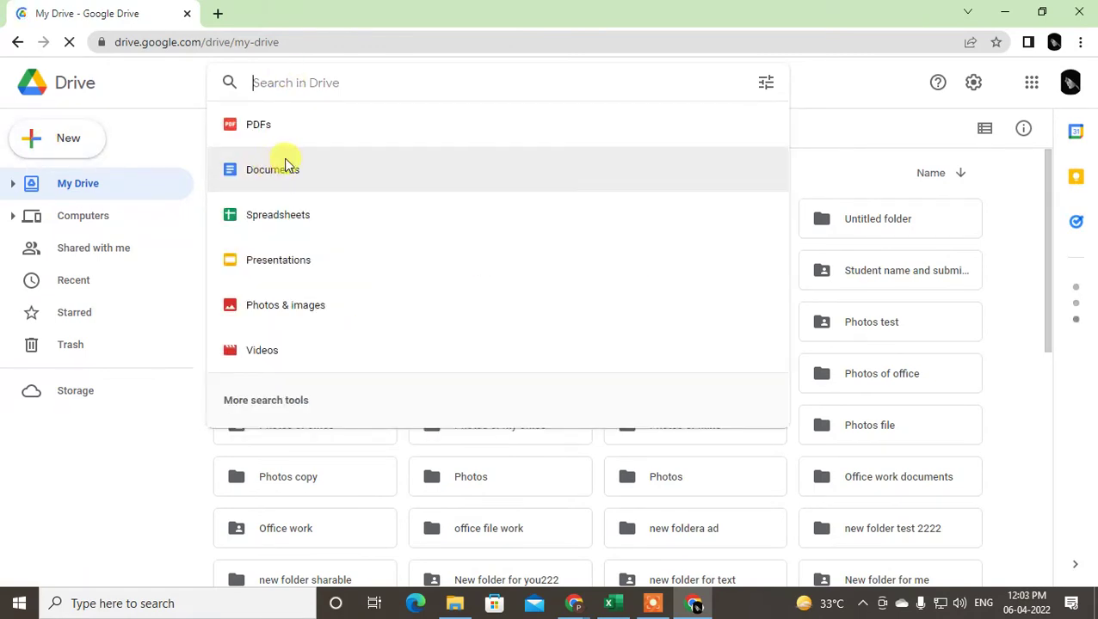
# - Limit the Drive search to Documents and run it
pyautogui.click(287, 165)
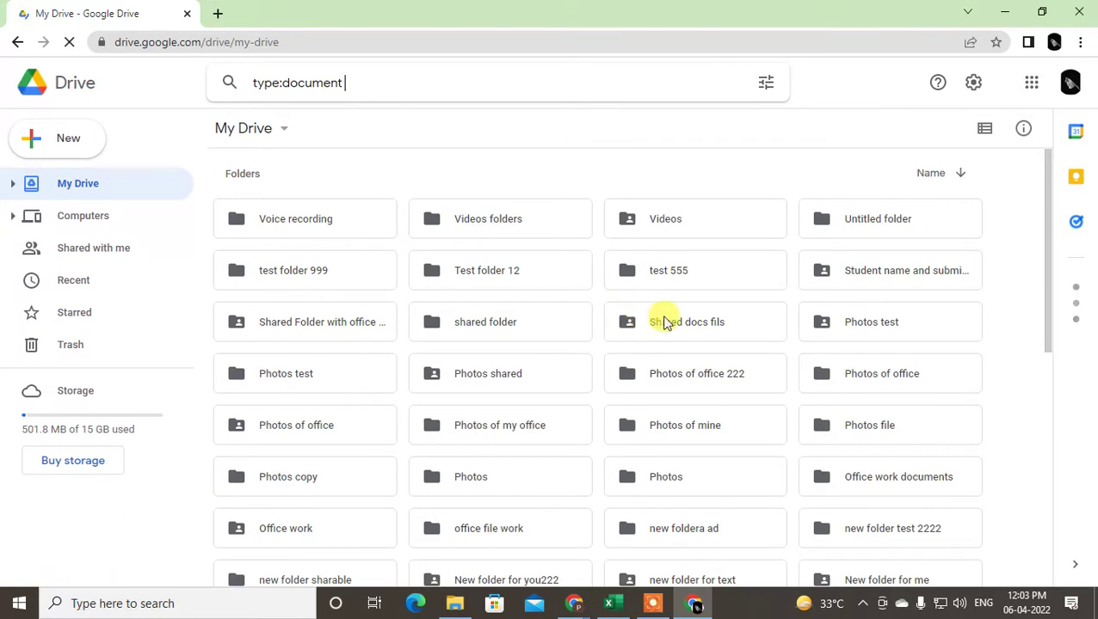
pyautogui.scroll(-2, 351, 294)
pyautogui.scroll(-2, 517, 385)
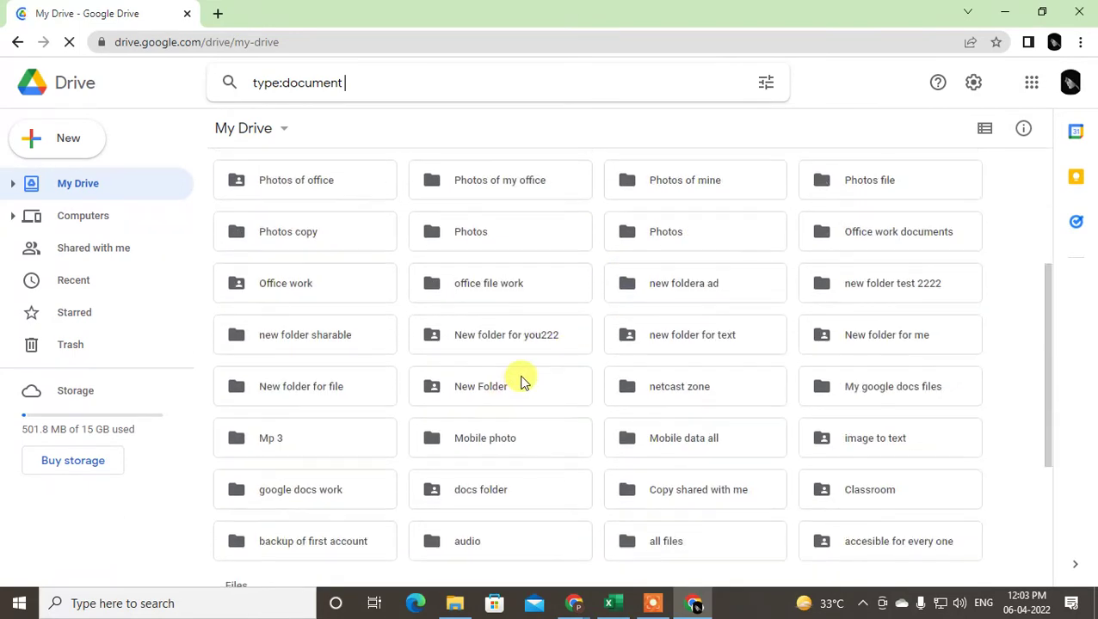
pyautogui.scroll(-3, 456, 370)
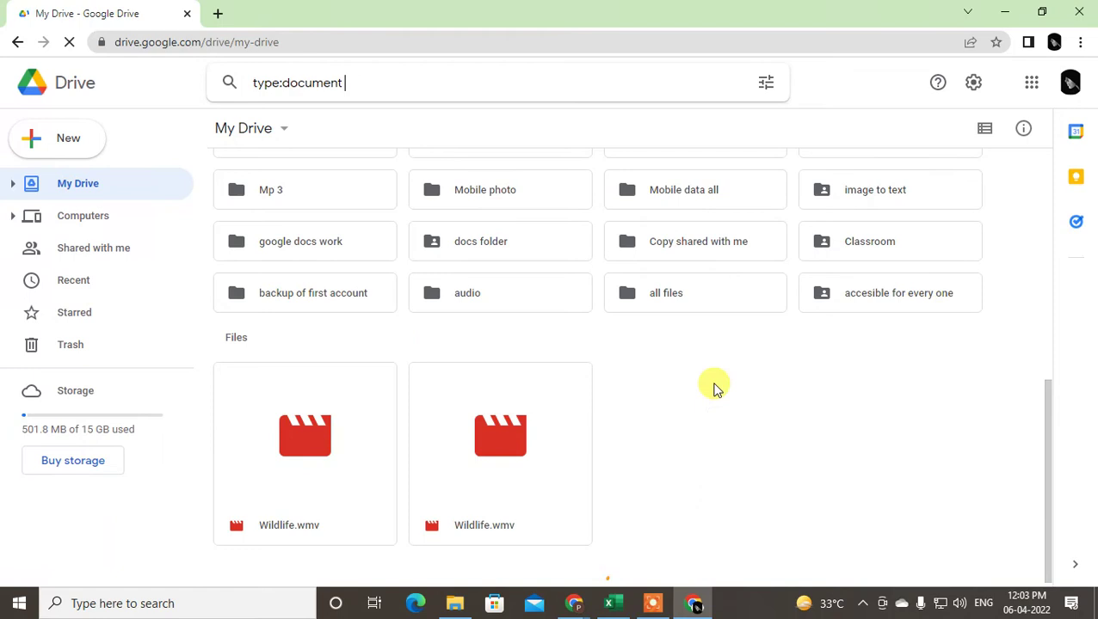
pyautogui.scroll(5, 710, 387)
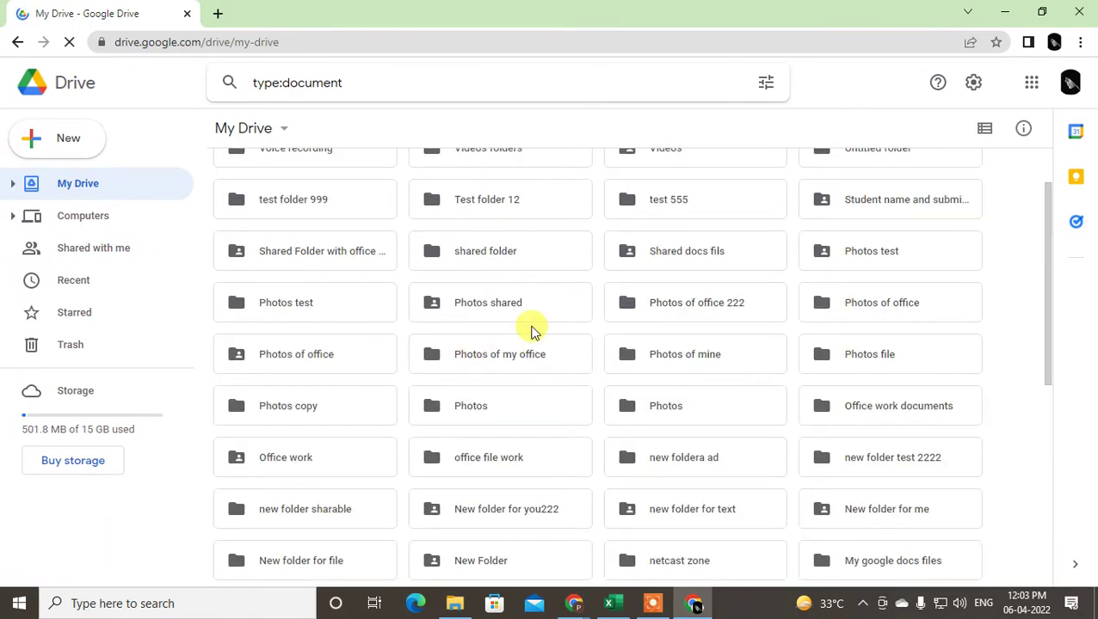
pyautogui.scroll(1, 539, 331)
pyautogui.press('Return')
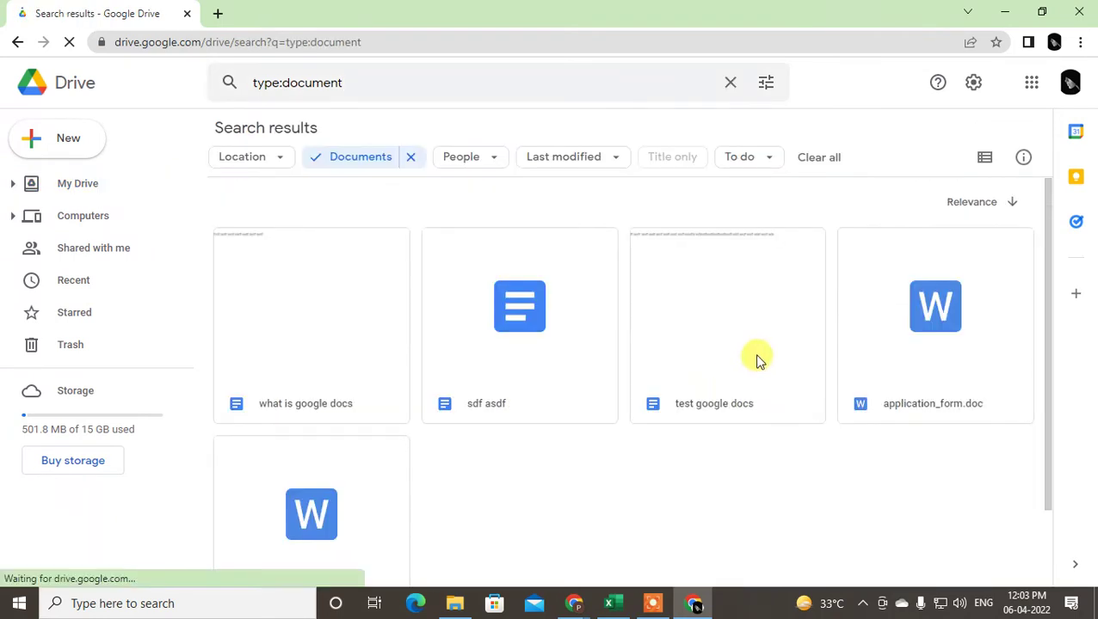
# - Dismiss the show-notifications request and bring up the New menu
pyautogui.scroll(-1, 742, 404)
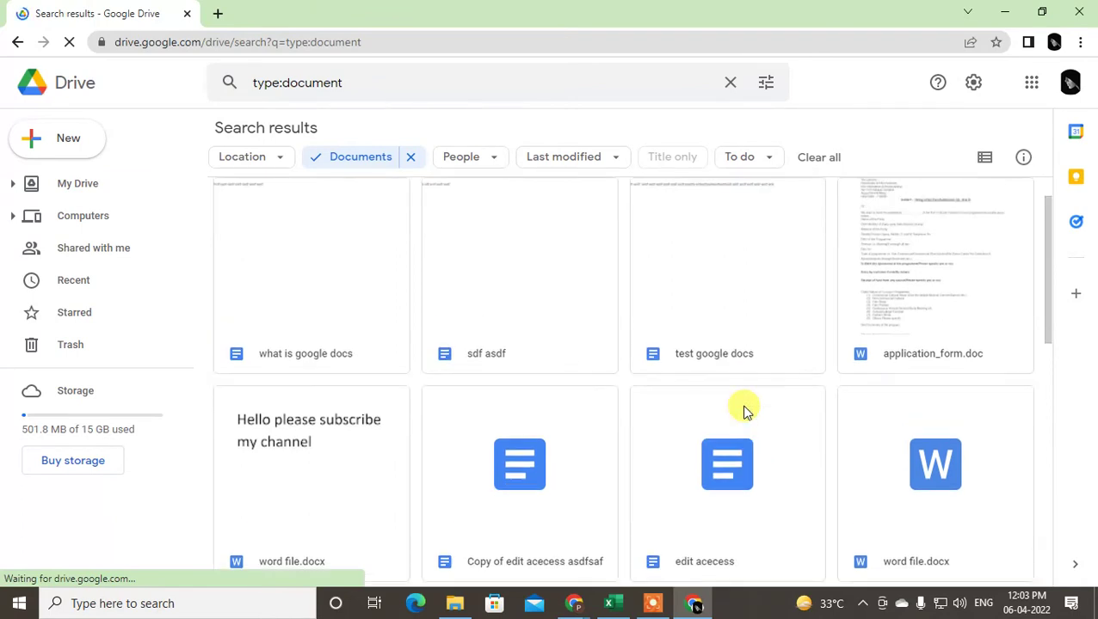
pyautogui.scroll(-1, 745, 409)
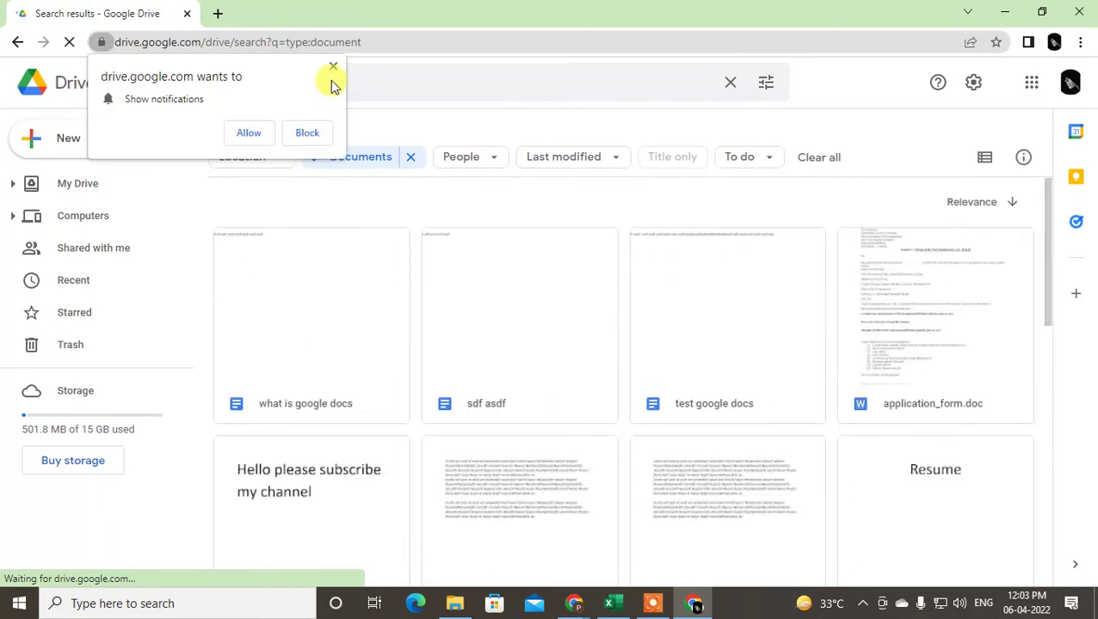
pyautogui.click(332, 79)
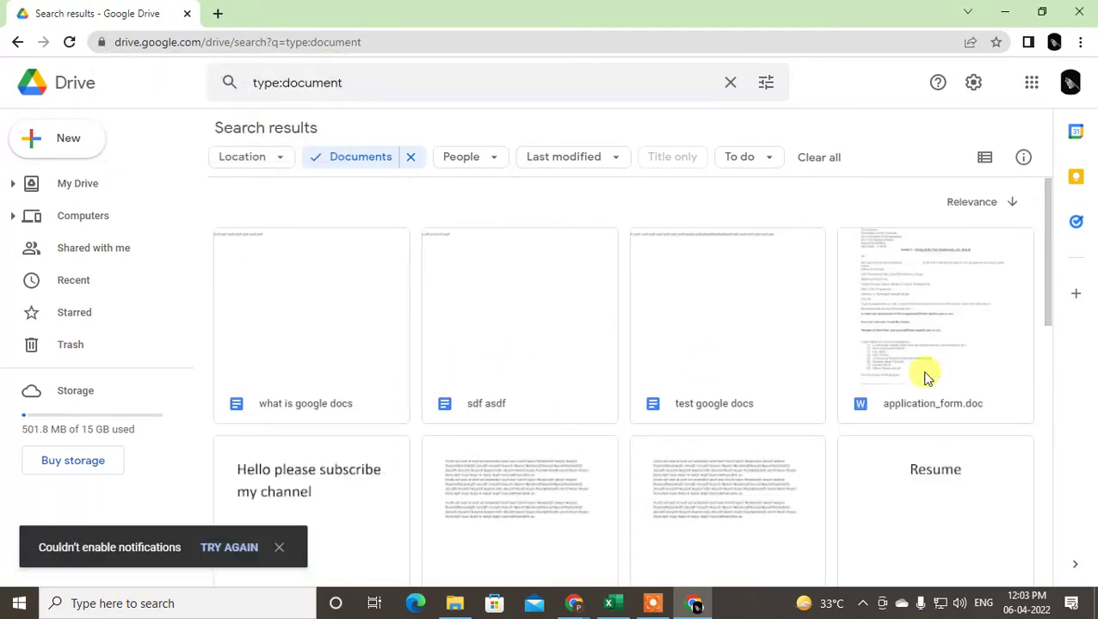
pyautogui.click(39, 138)
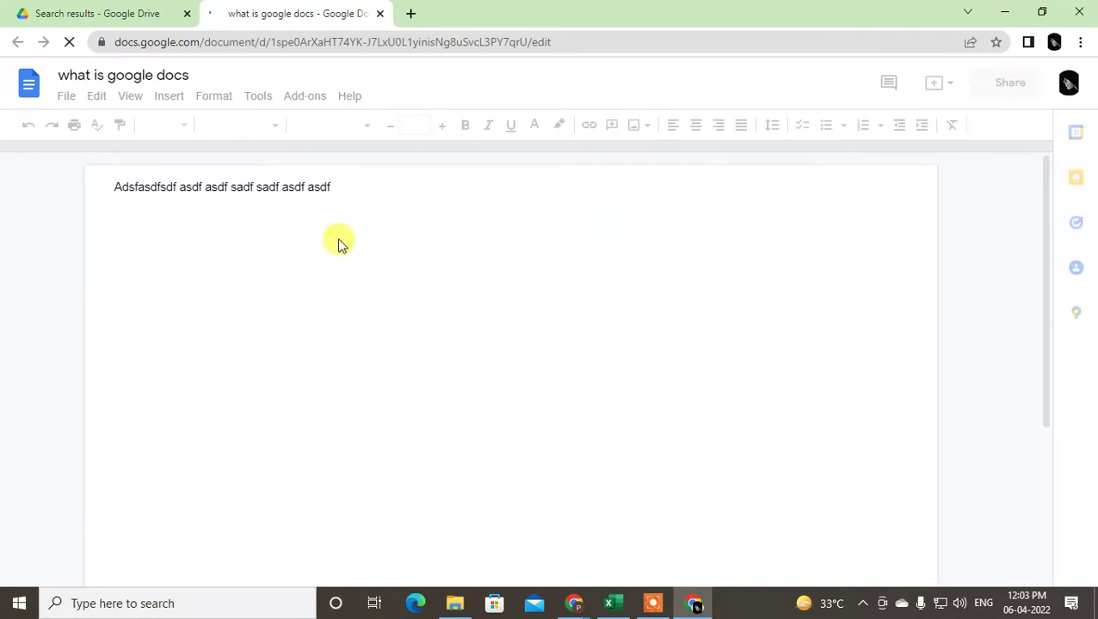
# - Switch to the 'what is google docs' document and open its Share dialog
pyautogui.click(90, 13)
pyautogui.click(293, 13)
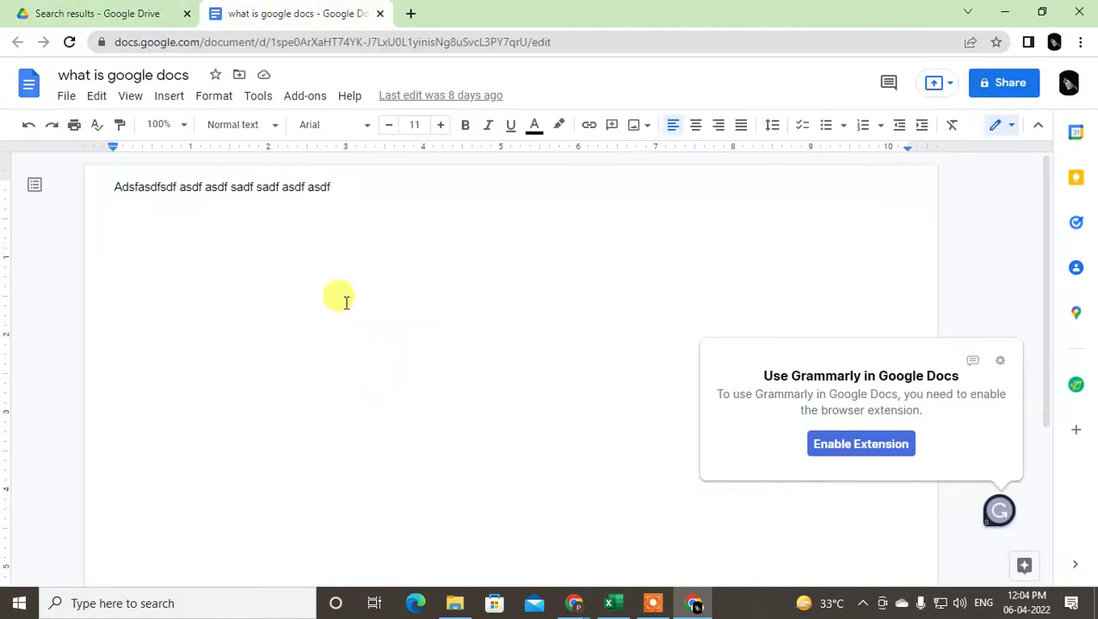
pyautogui.click(346, 301)
pyautogui.click(995, 82)
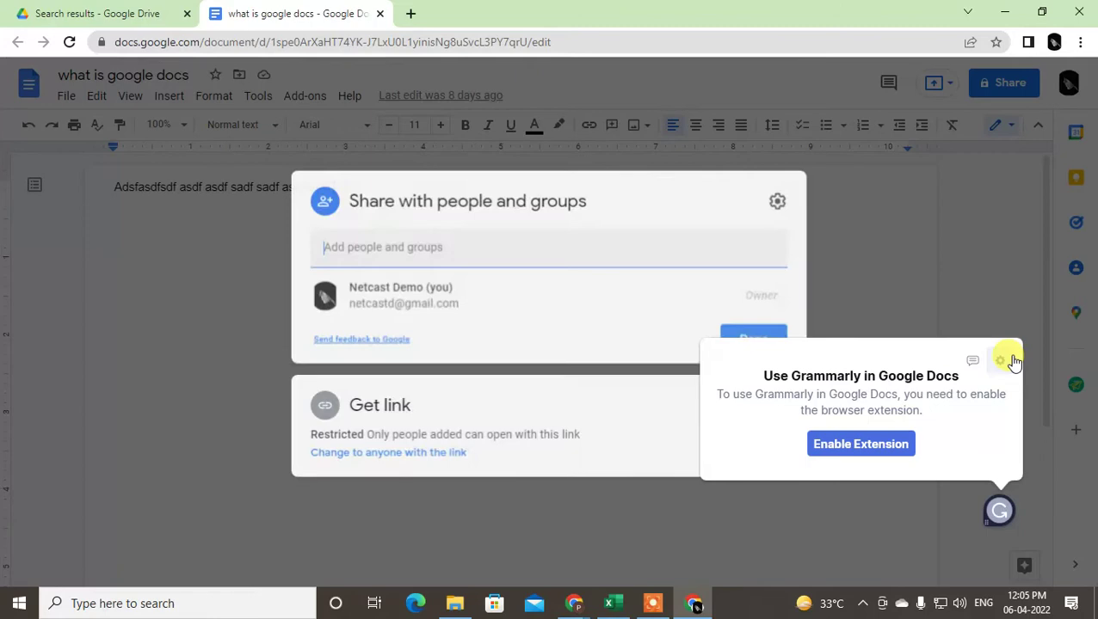
# - Add the first suggested contact as a recipient in the Add people field
pyautogui.click(548, 249)
pyautogui.click(596, 237)
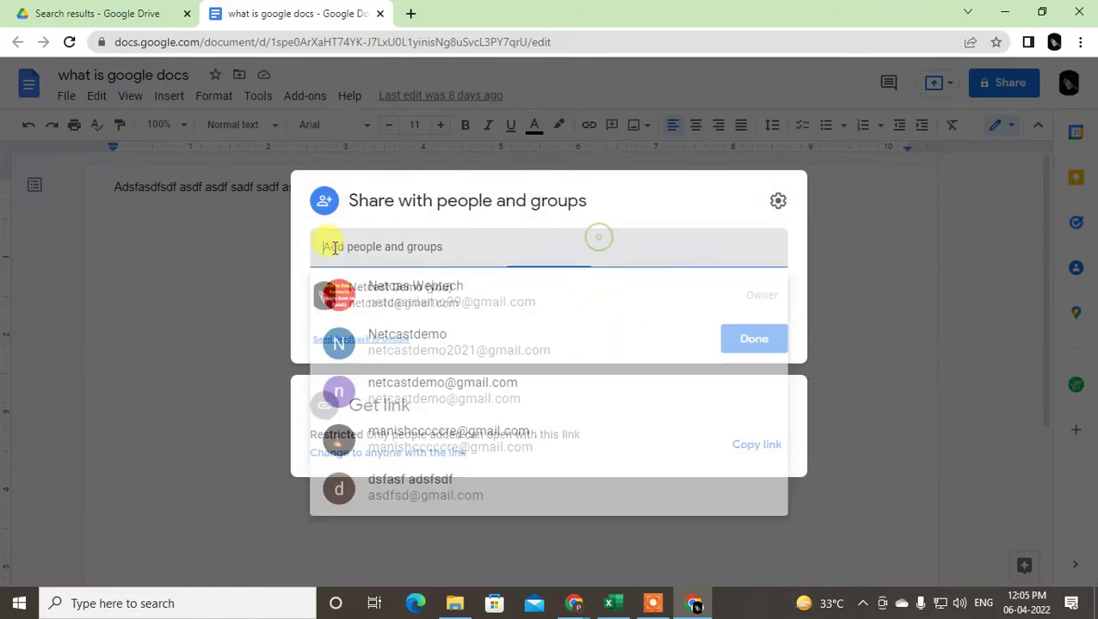
pyautogui.click(305, 254)
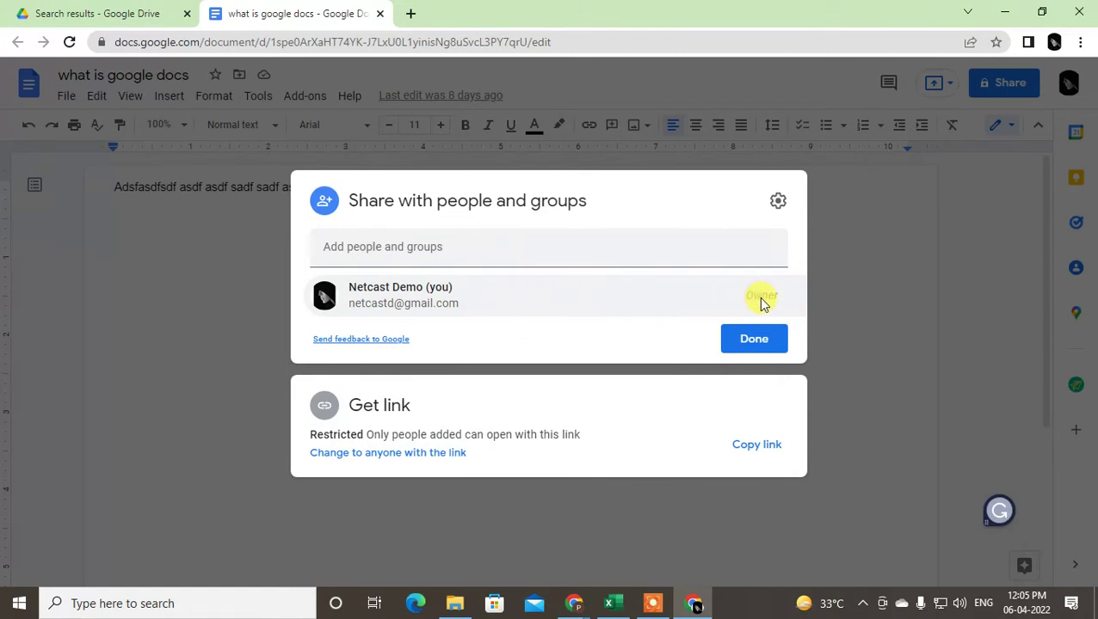
pyautogui.click(389, 244)
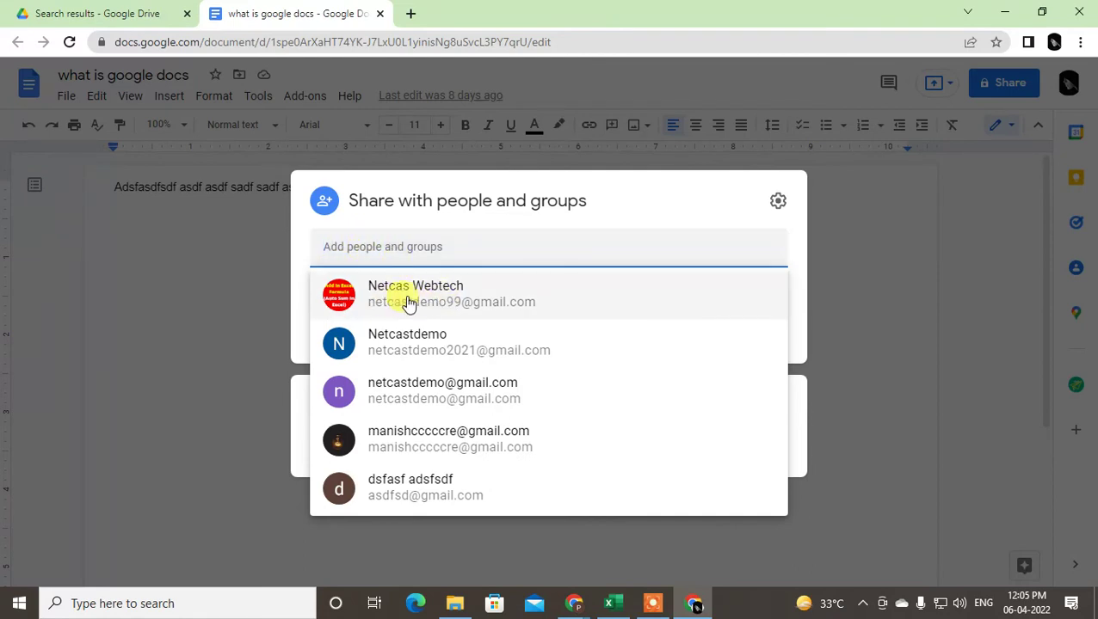
pyautogui.click(496, 280)
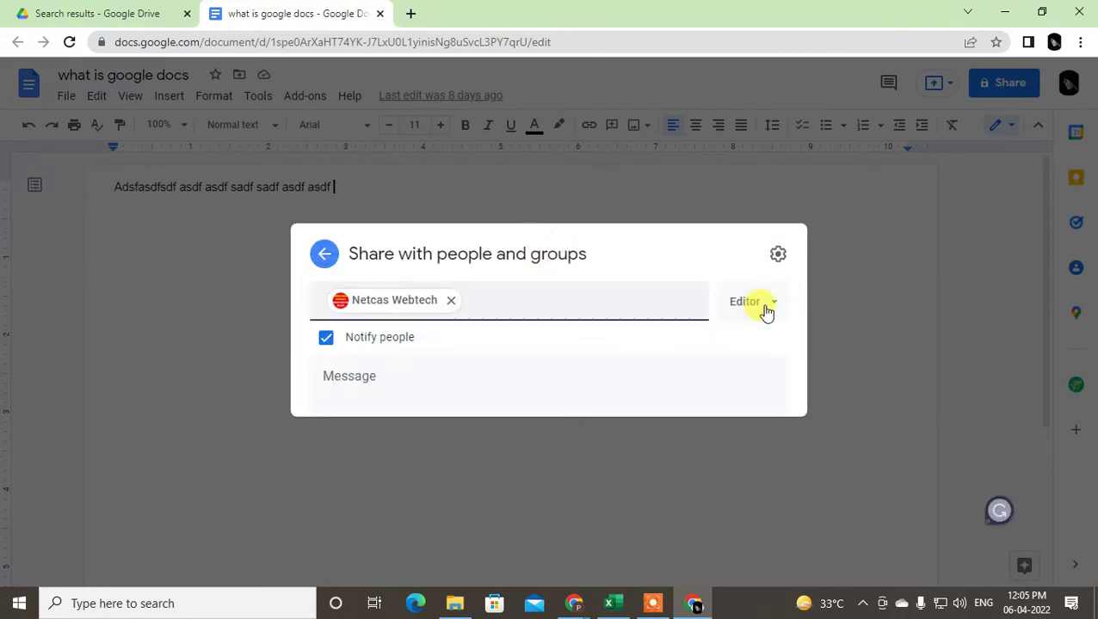
# - Give the recipient Viewer access and send, retrying after dismissing an error
pyautogui.click(756, 246)
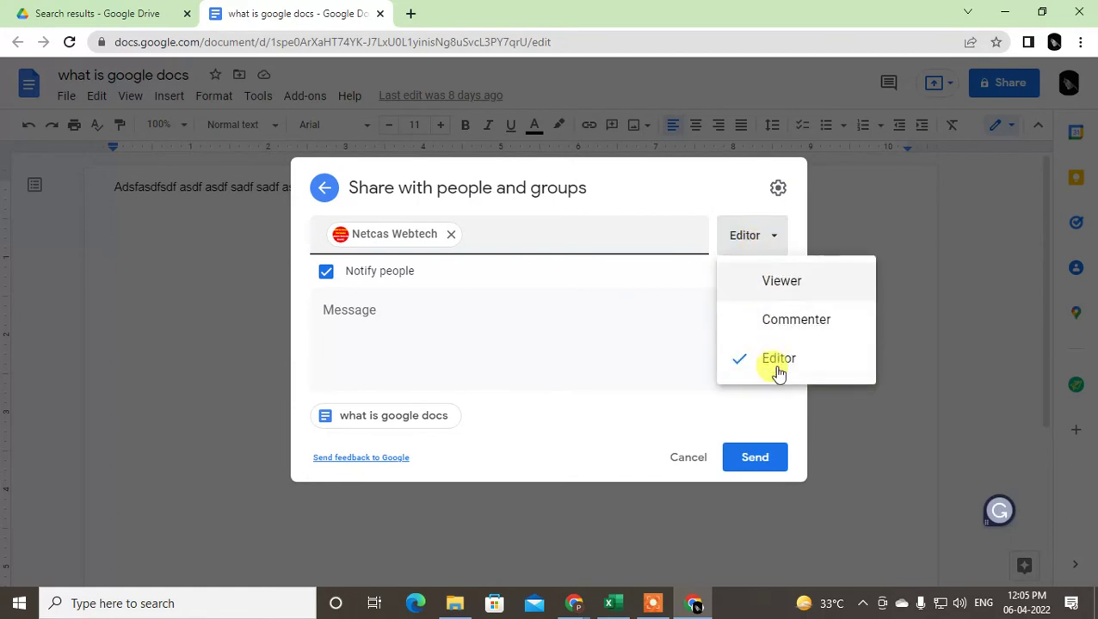
pyautogui.click(784, 285)
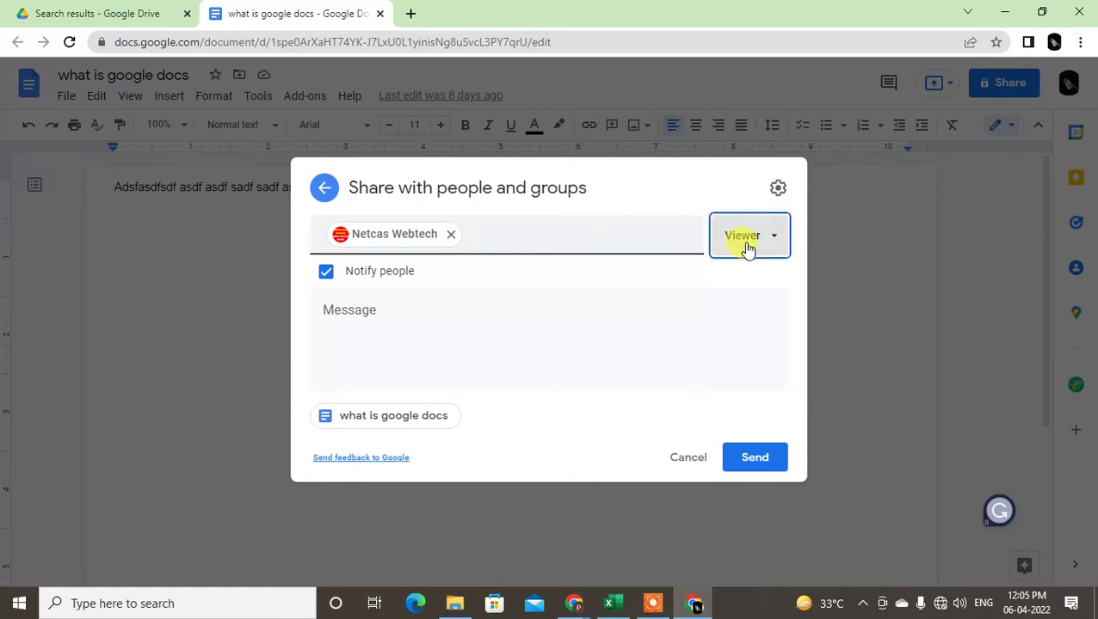
pyautogui.click(750, 460)
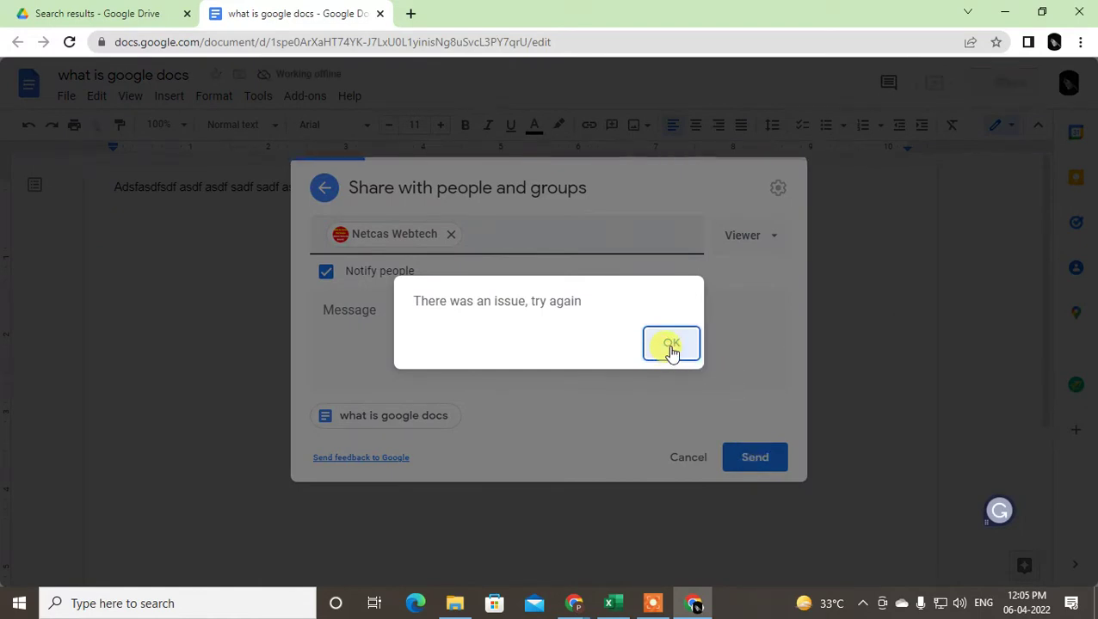
pyautogui.click(672, 352)
pyautogui.click(755, 459)
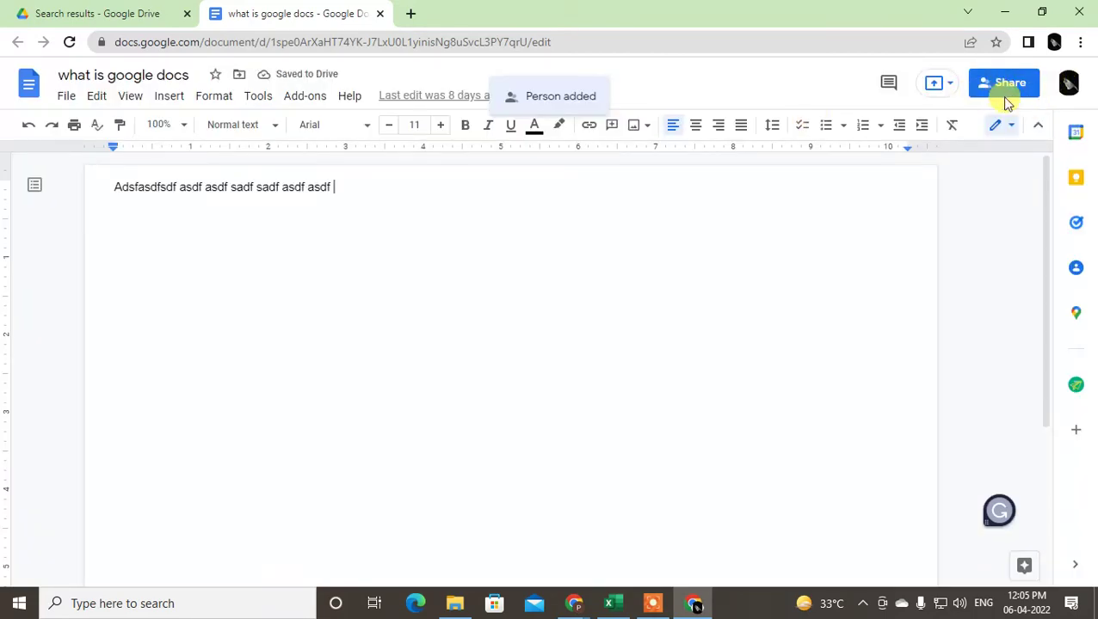
# - Reopen sharing, close the contact card, and expand the new Viewer's access options
pyautogui.click(1003, 86)
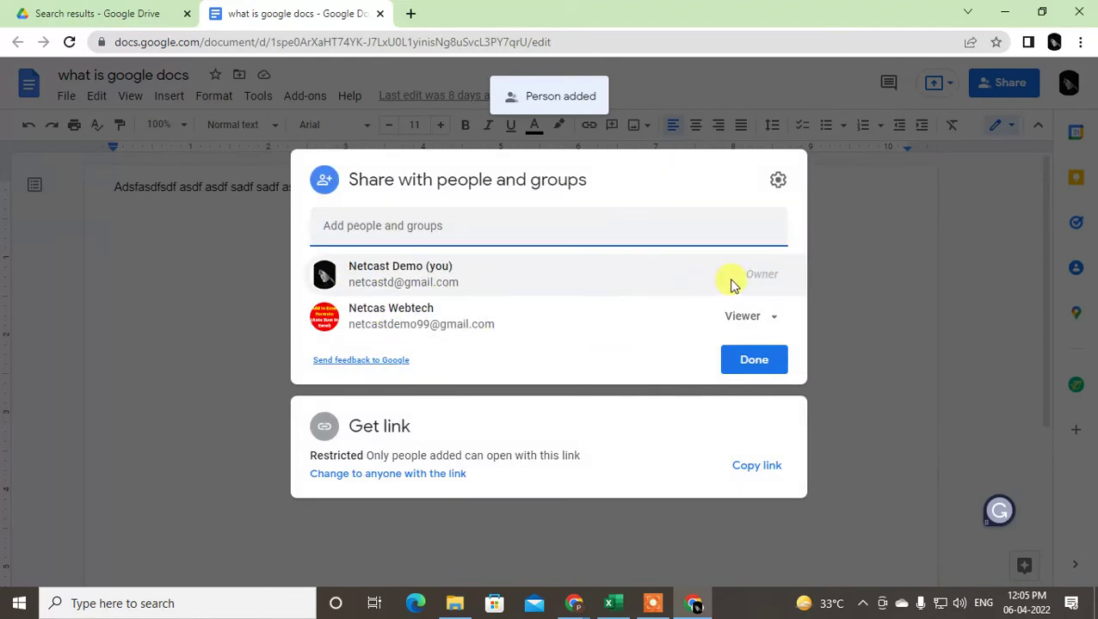
pyautogui.moveTo(421, 324)
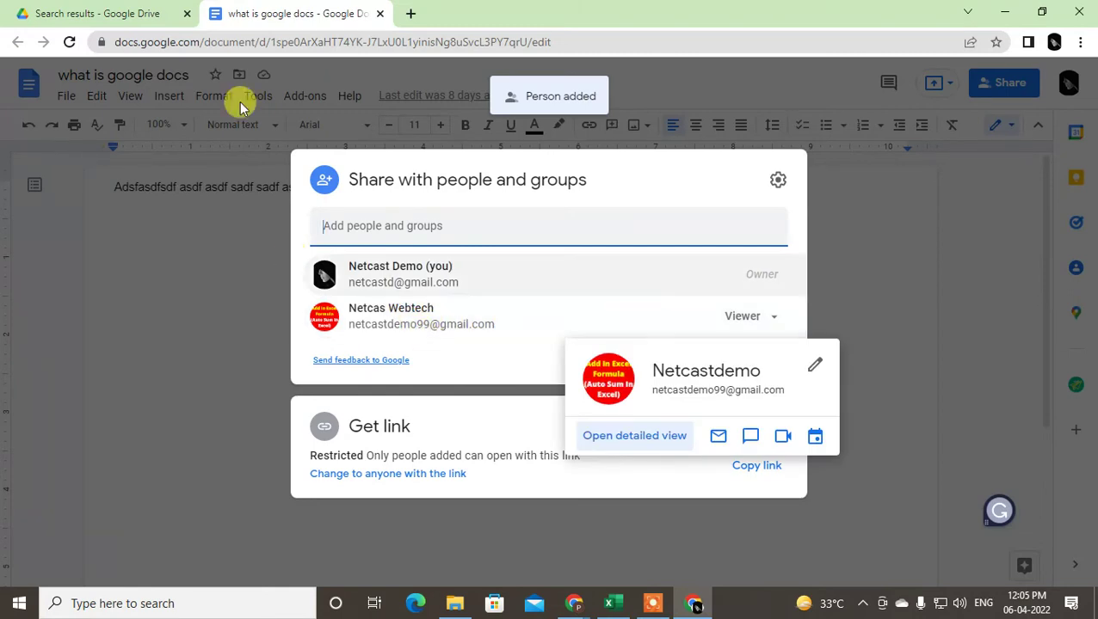
pyautogui.click(498, 357)
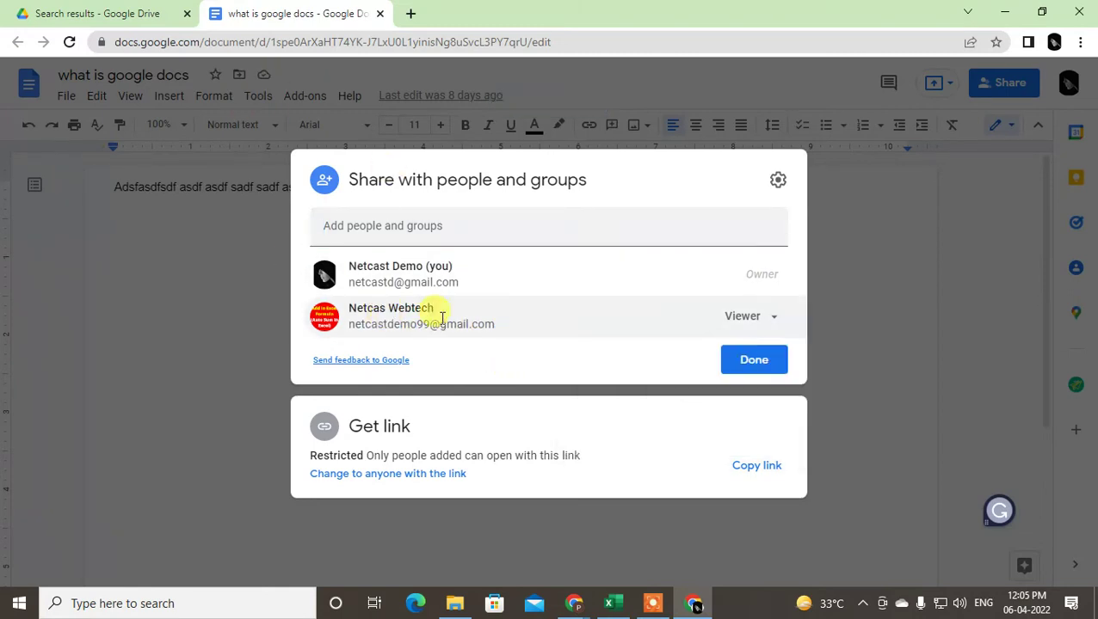
pyautogui.click(778, 318)
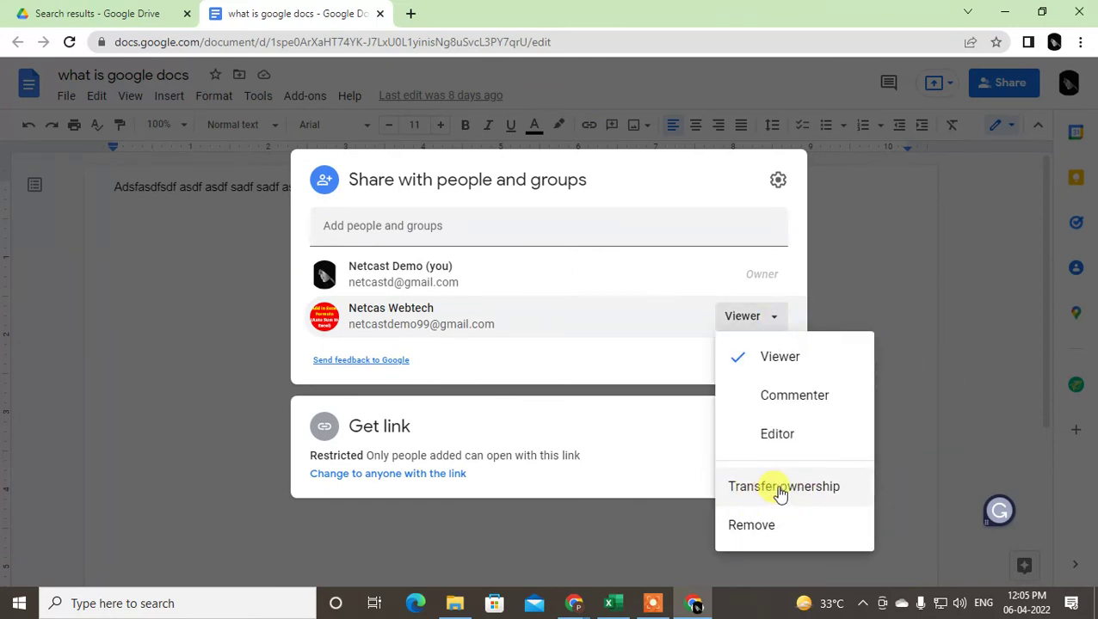
# - Transfer ownership to the shared account and send the invitation
pyautogui.click(780, 488)
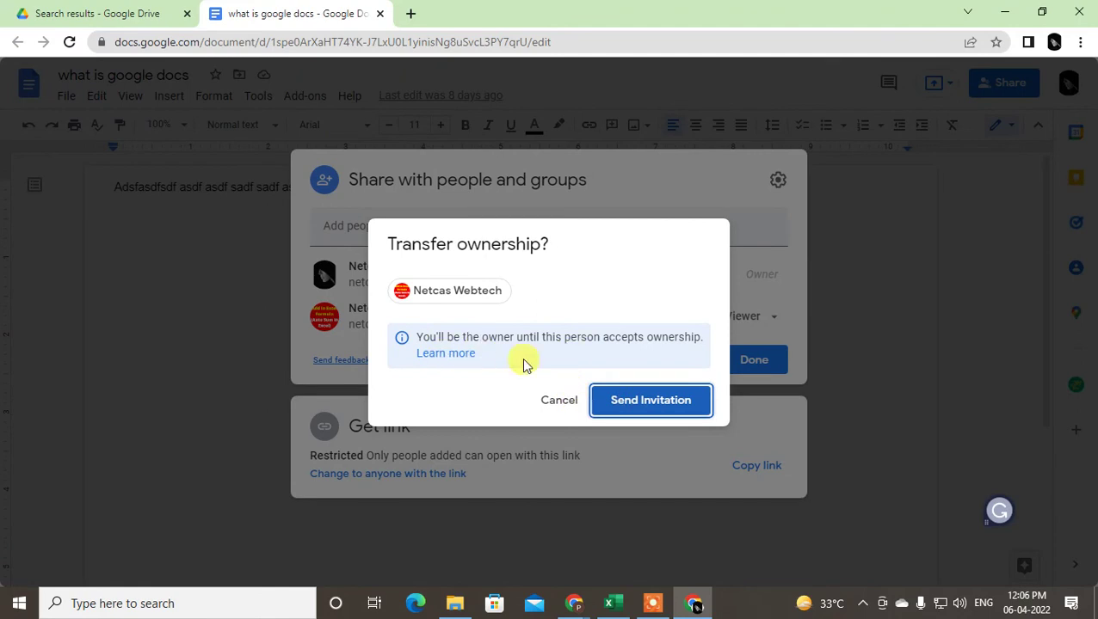
pyautogui.click(609, 401)
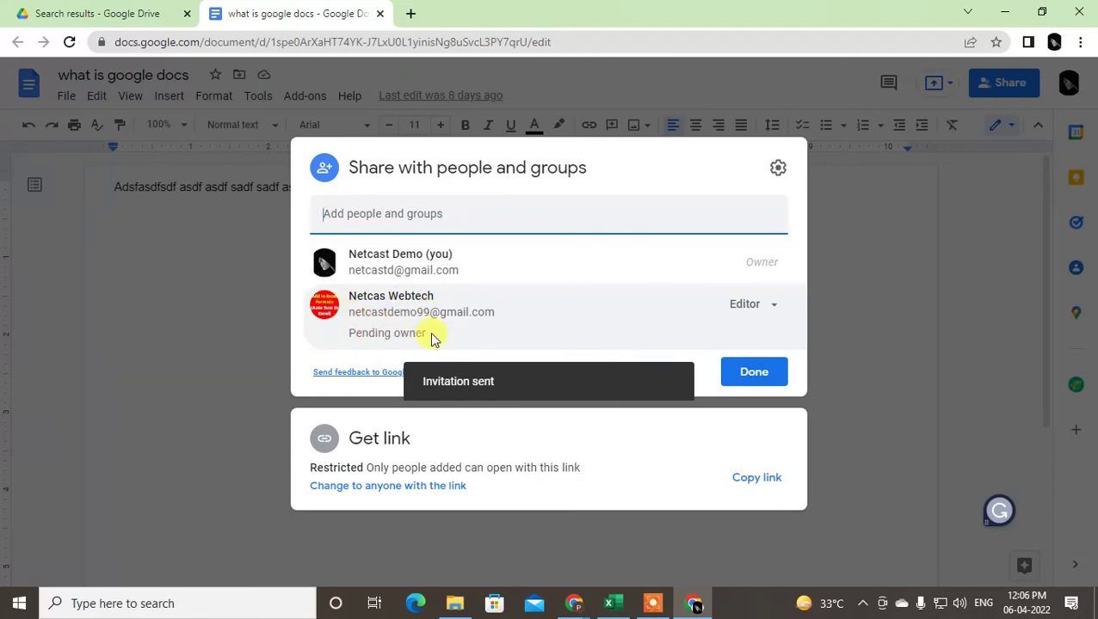
pyautogui.moveTo(354, 313); pyautogui.dragTo(485, 313)
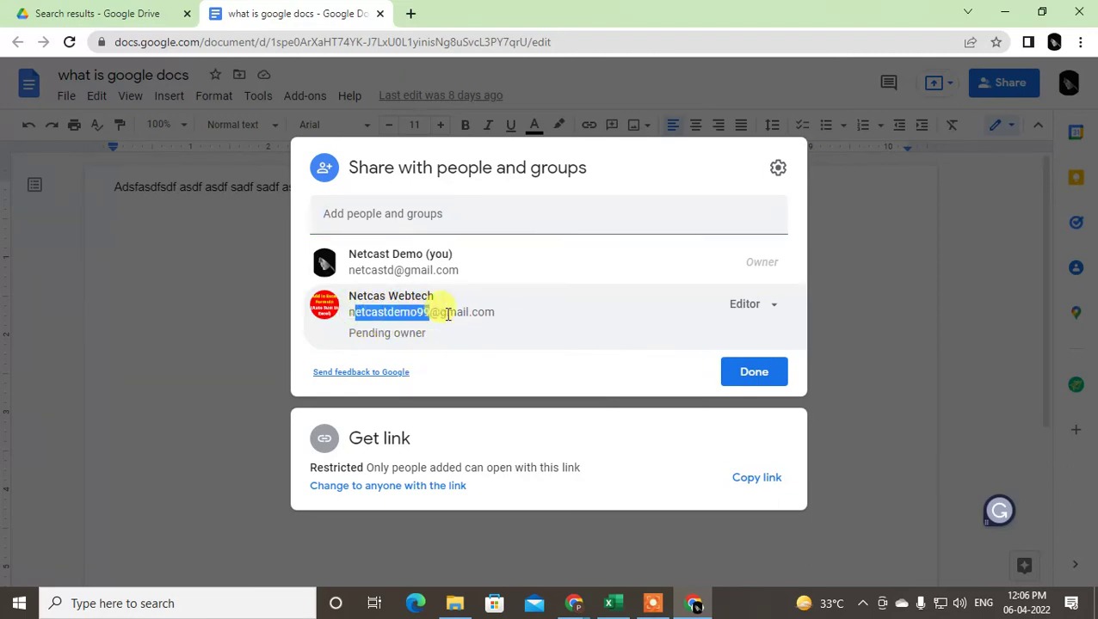
pyautogui.moveTo(348, 313); pyautogui.dragTo(503, 316)
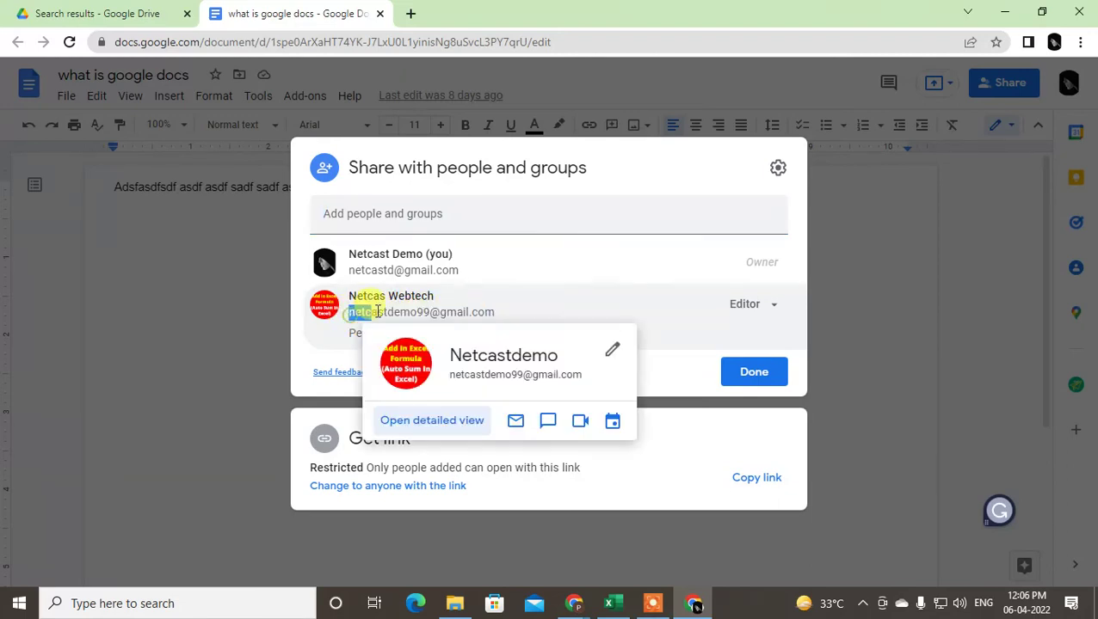
pyautogui.click(636, 321)
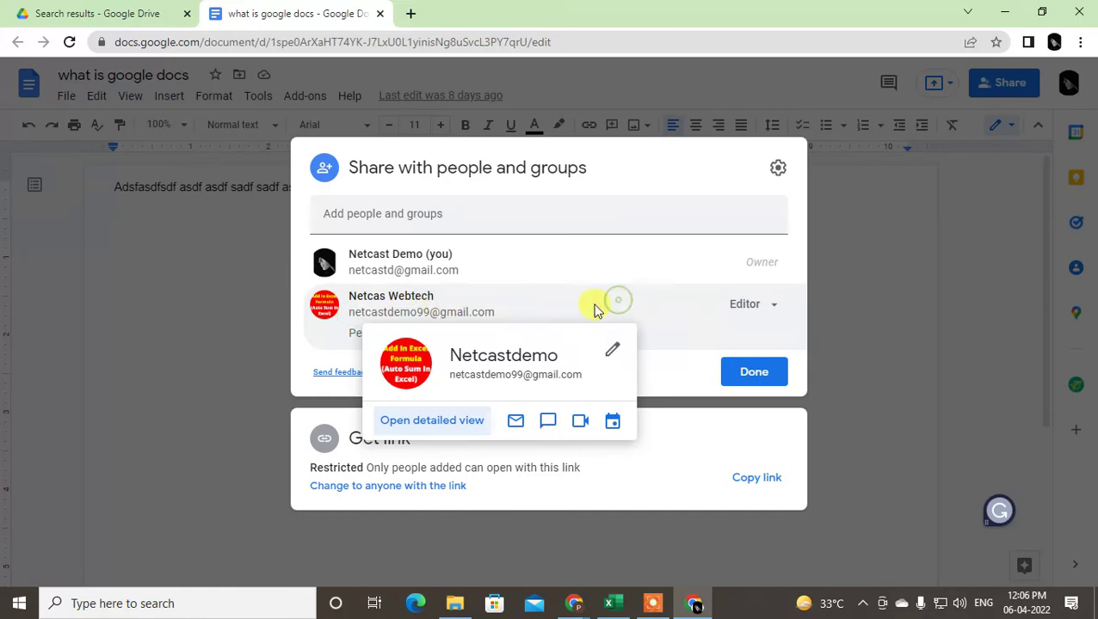
pyautogui.click(672, 372)
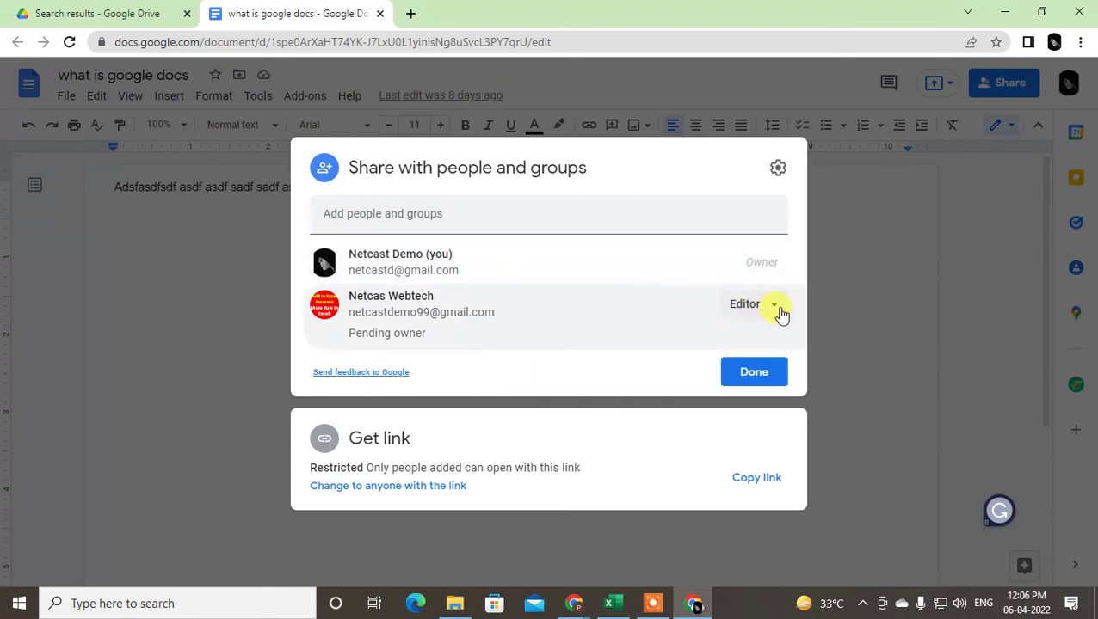
# - Review the pending owner's access options unchanged, then show the desktop
pyautogui.click(773, 306)
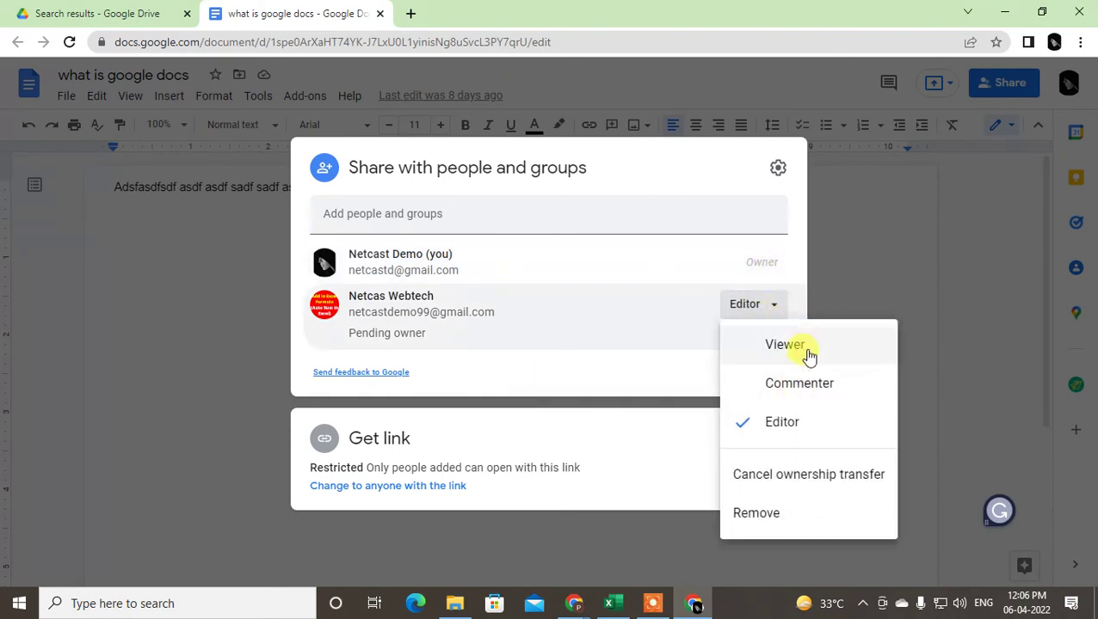
pyautogui.click(755, 301)
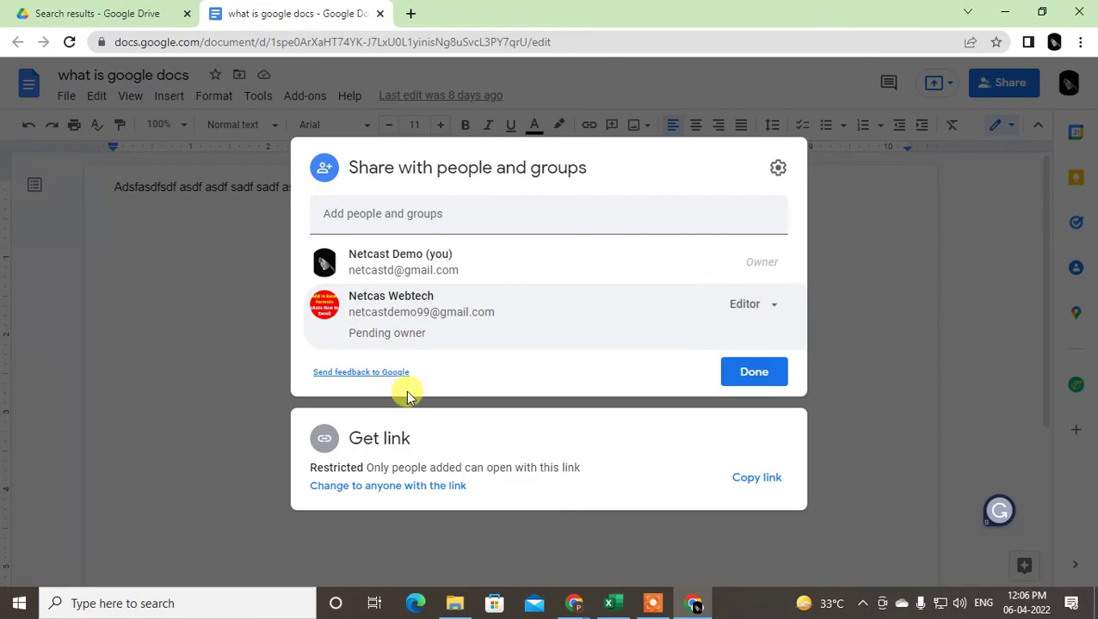
pyautogui.press('super+d')
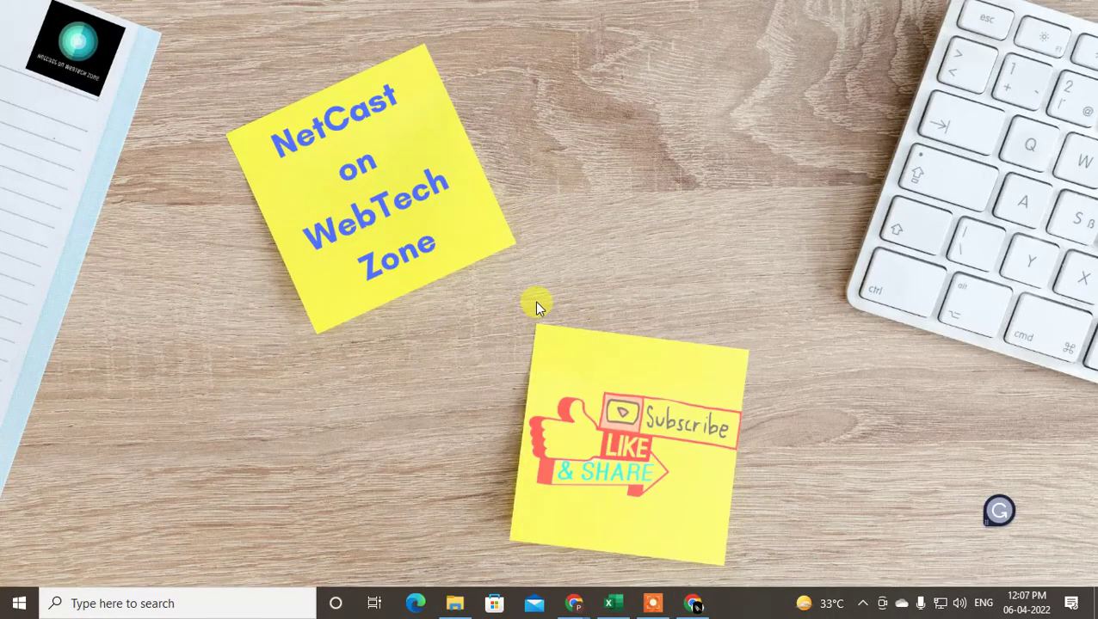